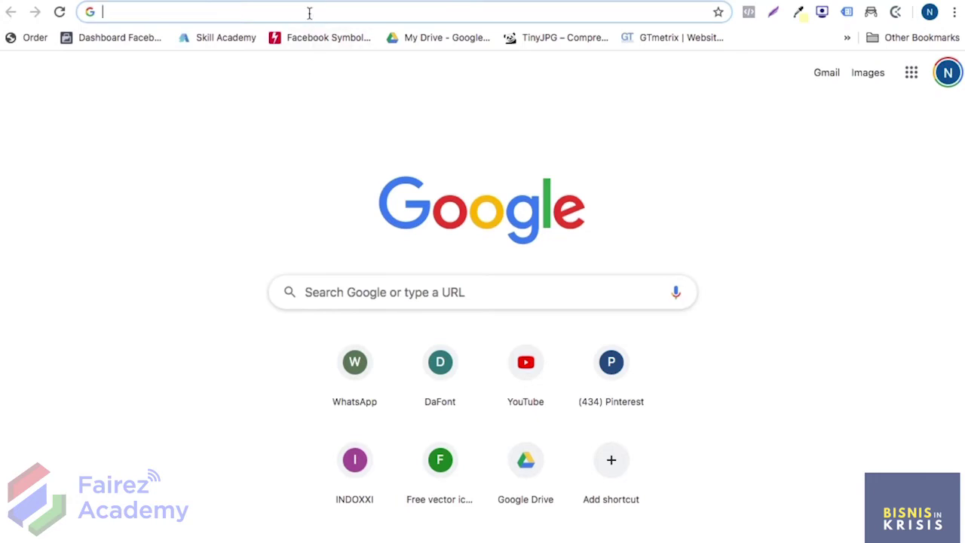
# Go to berdu.id and start the free-trial signup with your email address
pyautogui.write('berdu')
pyautogui.press('Return')
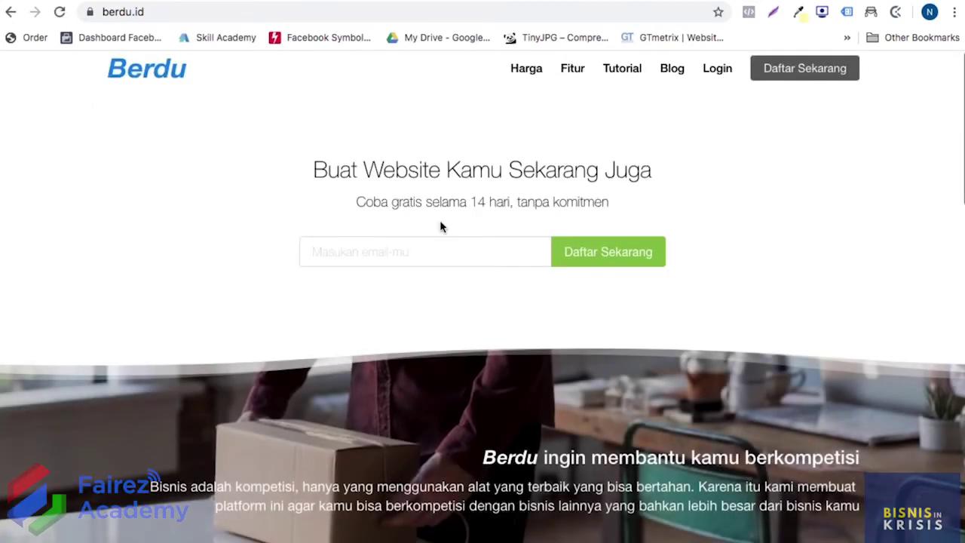
pyautogui.click(402, 258)
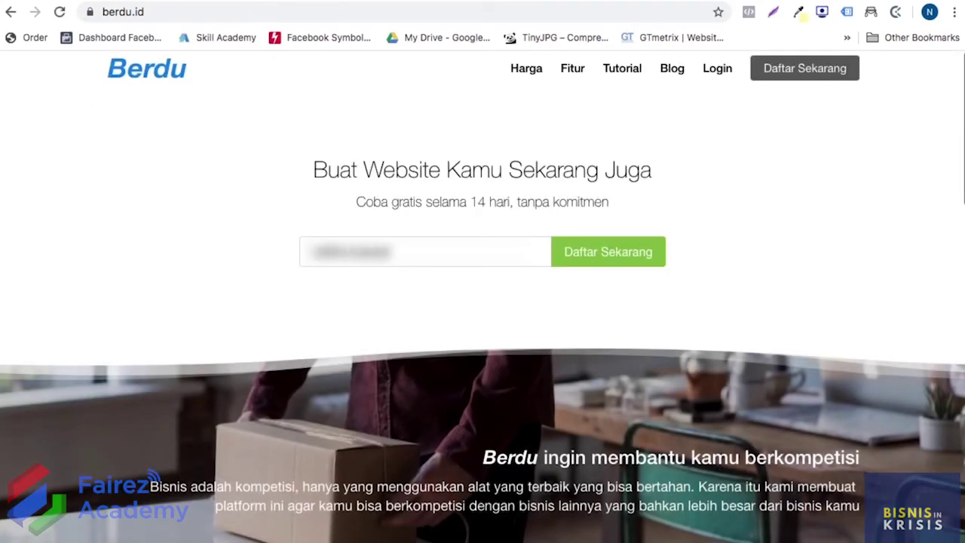
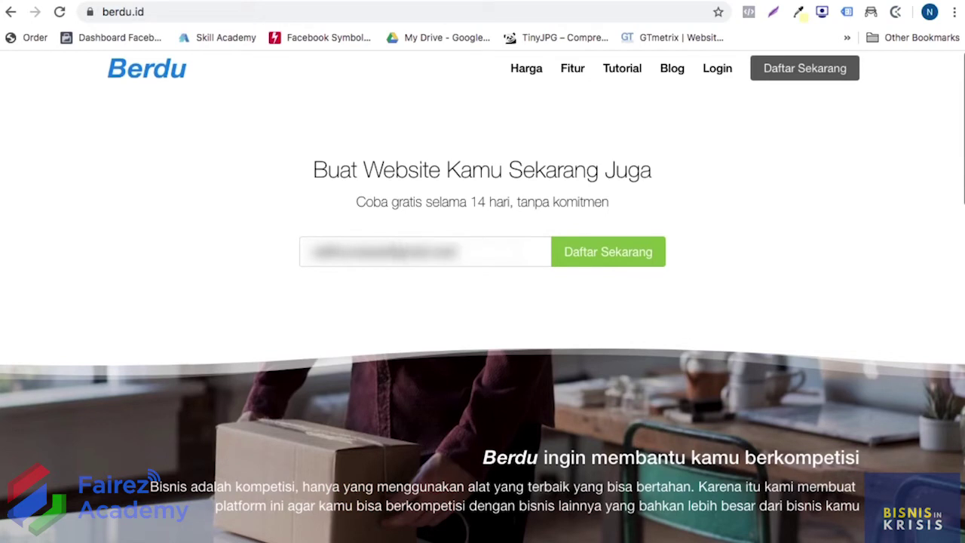
pyautogui.click(592, 262)
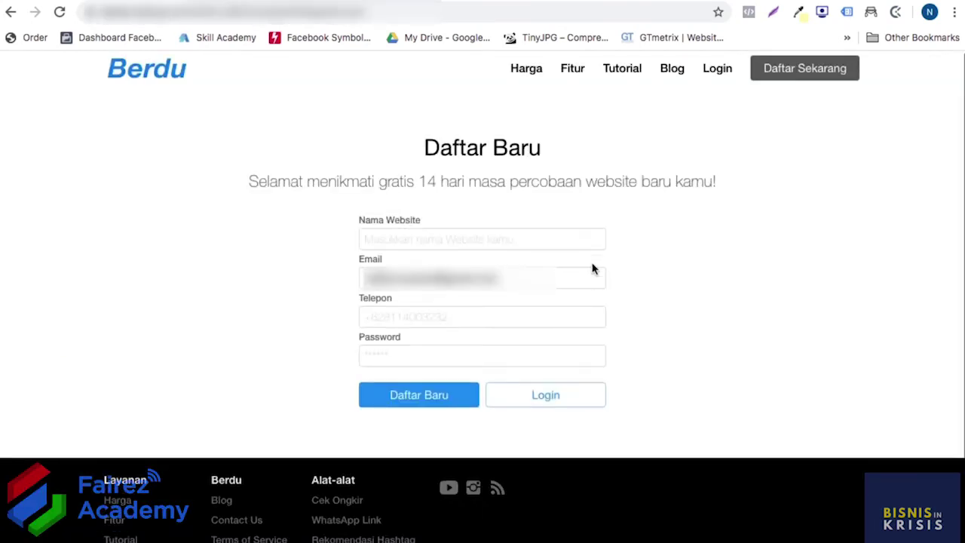
# Register the website 'Toko Serba Murah' with a phone number and account password
pyautogui.click(489, 235)
pyautogui.write('Toko')
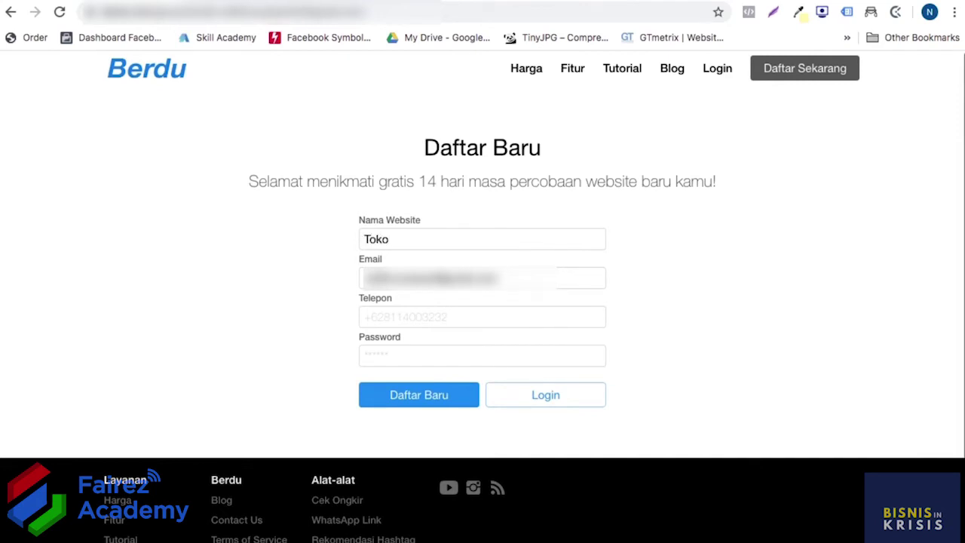
pyautogui.write(' Serba Murah')
pyautogui.click(437, 316)
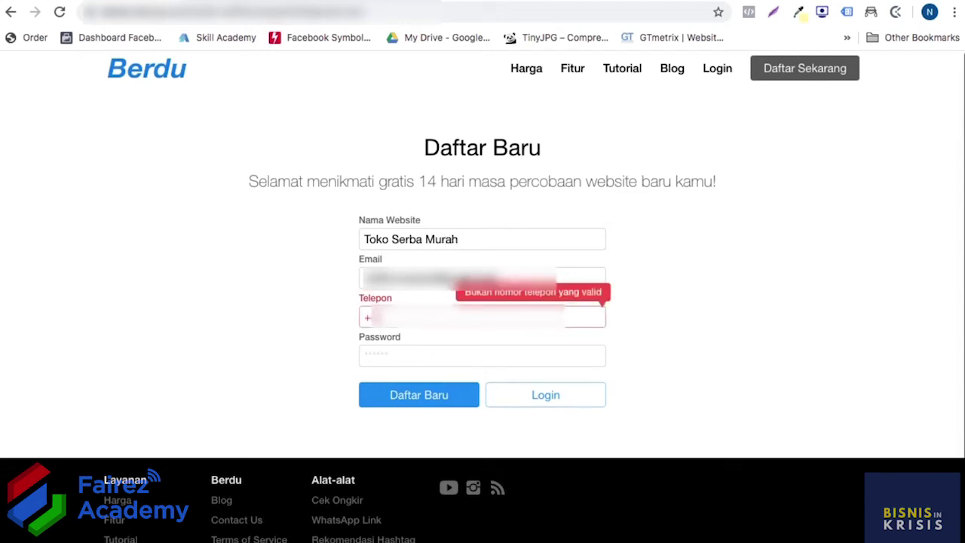
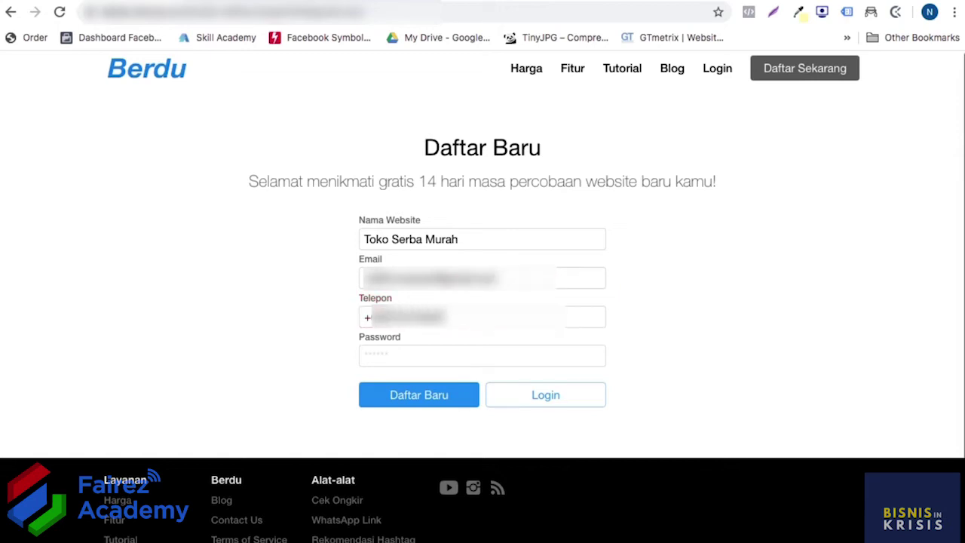
pyautogui.click(425, 353)
pyautogui.write('********')
pyautogui.click(419, 395)
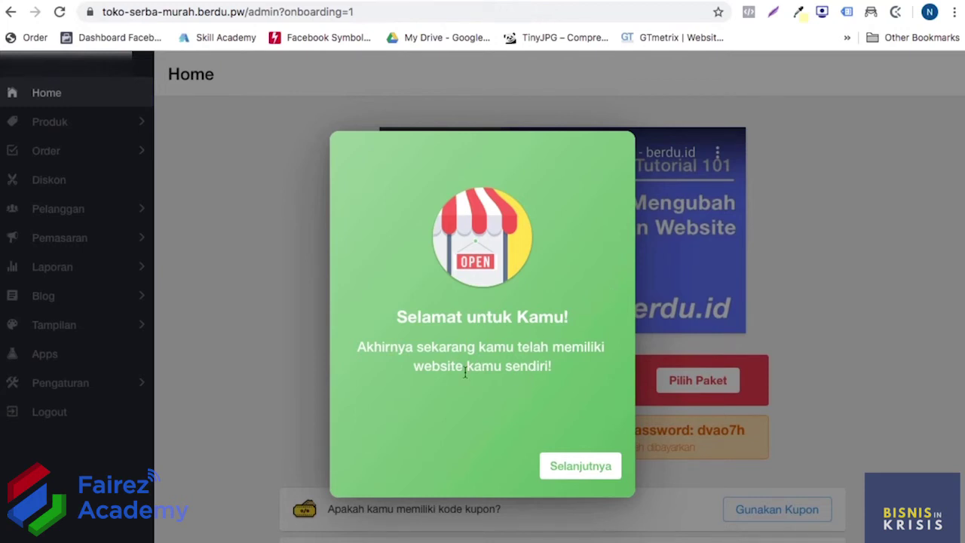
# Click through the onboarding slides with Selanjutnya and Mulai Mencoba, then open Pilih Paket
pyautogui.click(575, 475)
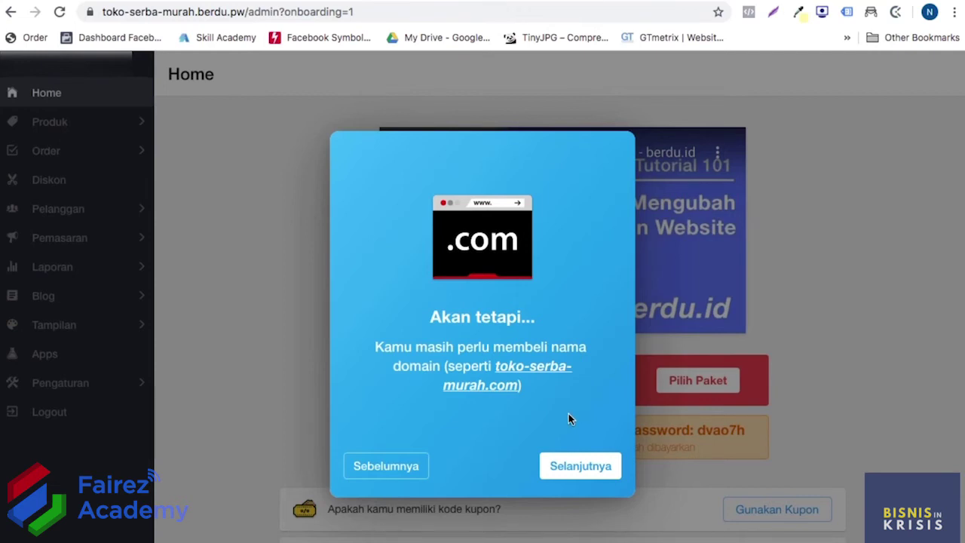
pyautogui.click(569, 464)
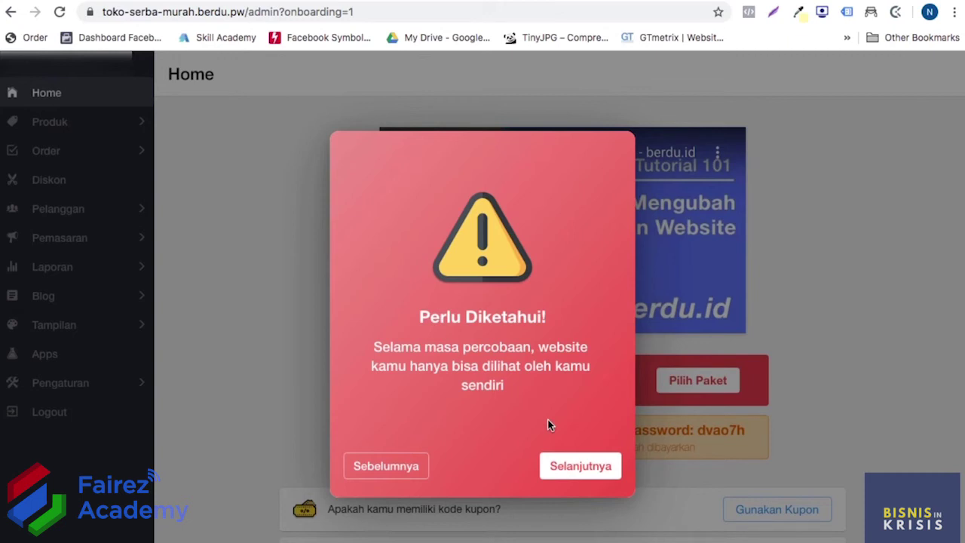
pyautogui.click(558, 465)
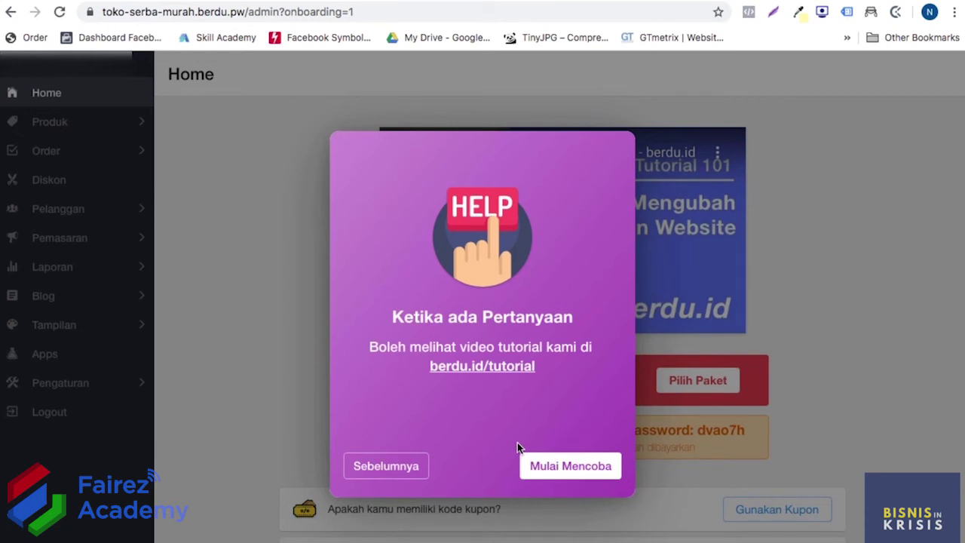
pyautogui.click(555, 467)
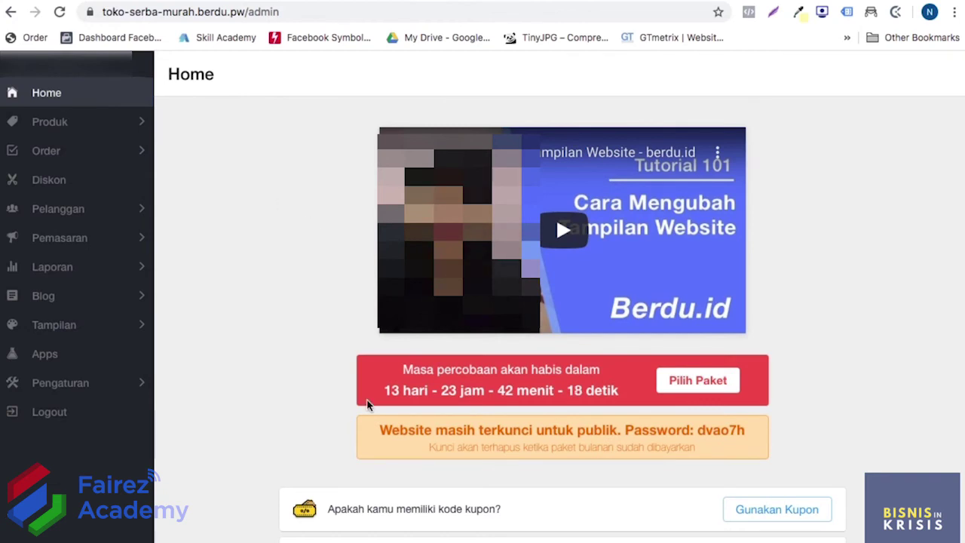
pyautogui.click(699, 379)
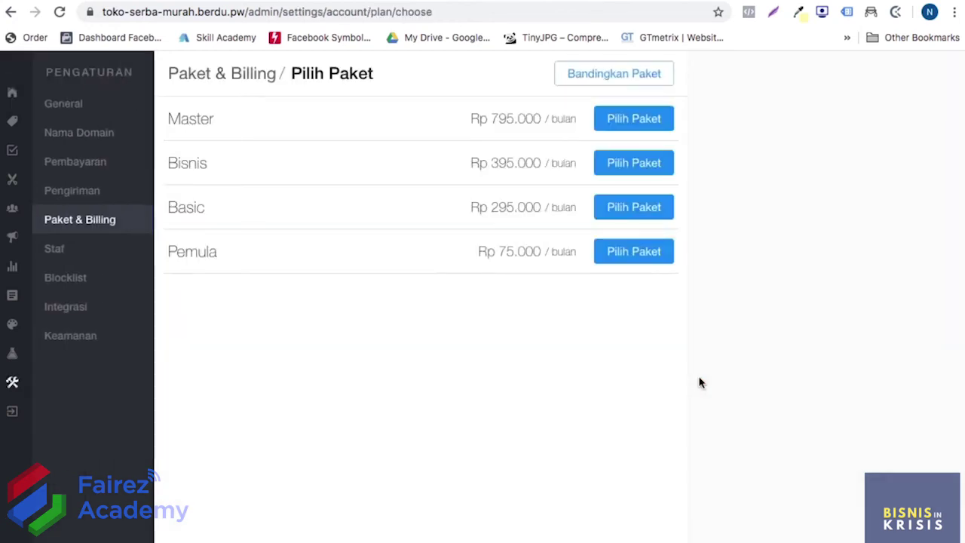
pyautogui.click(605, 73)
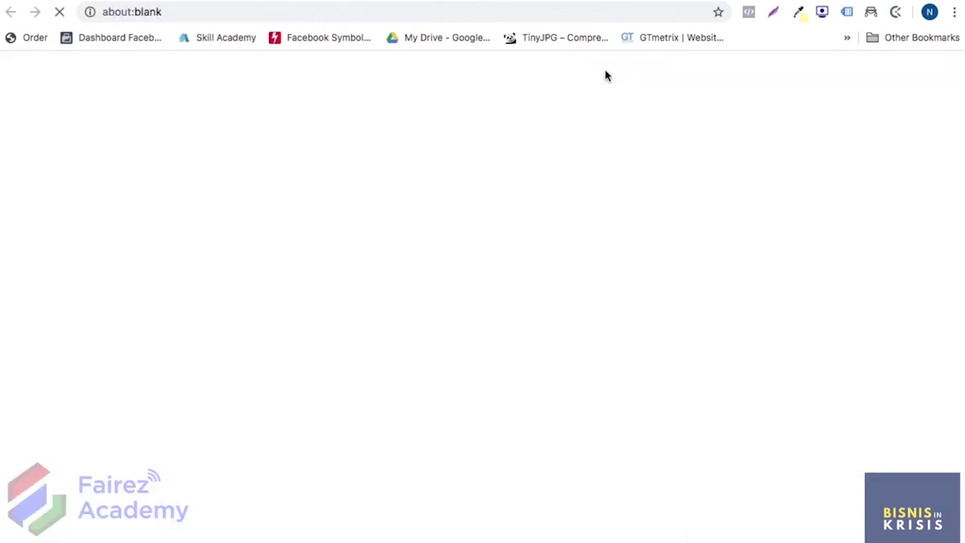
pyautogui.scroll(-5, 309, 238)
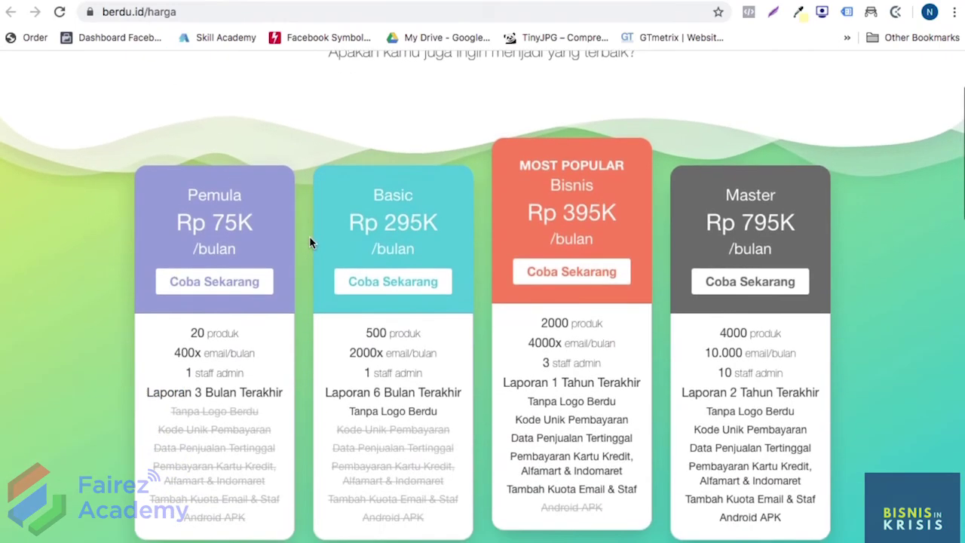
pyautogui.scroll(1, 310, 241)
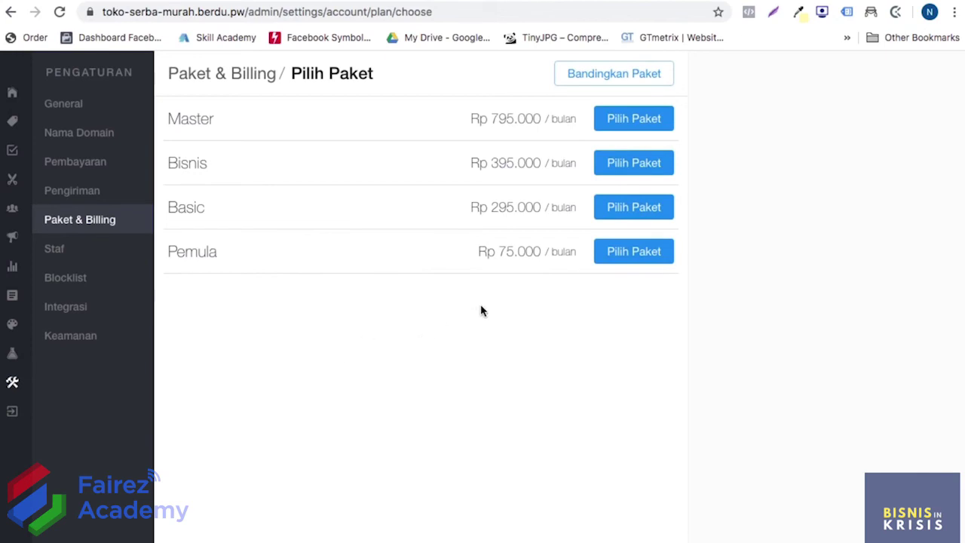
pyautogui.click(621, 255)
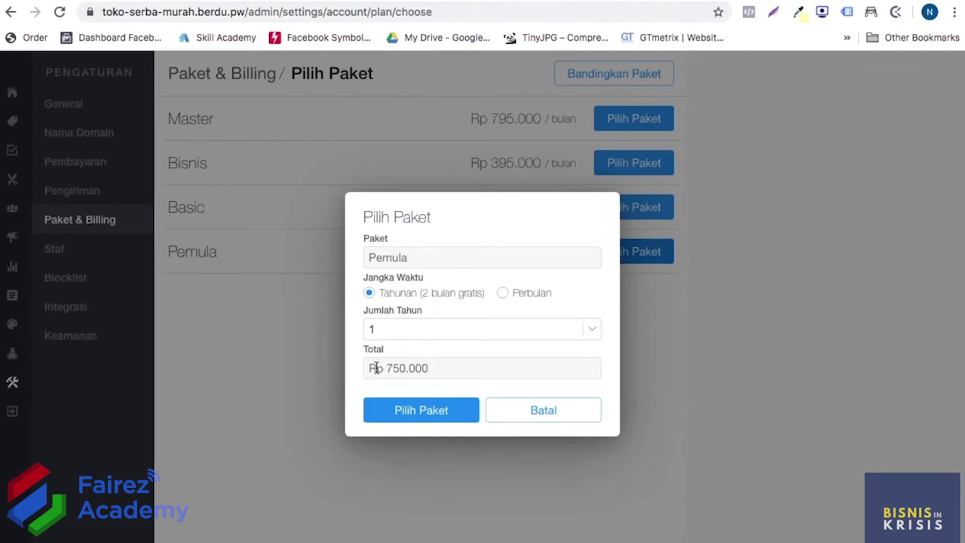
# Choose the Perbulan term for Pemula and confirm to create the Rp 75.224 invoice
pyautogui.click(503, 294)
pyautogui.click(431, 414)
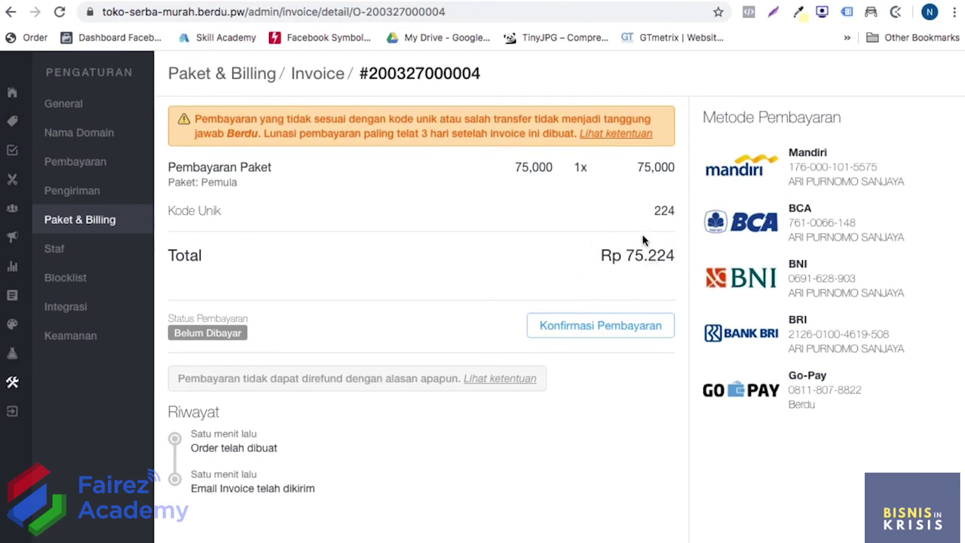
# Open Konfirmasi Pembayaran for the Pemula invoice and fill the destination, date, bank and holder fields
pyautogui.click(579, 327)
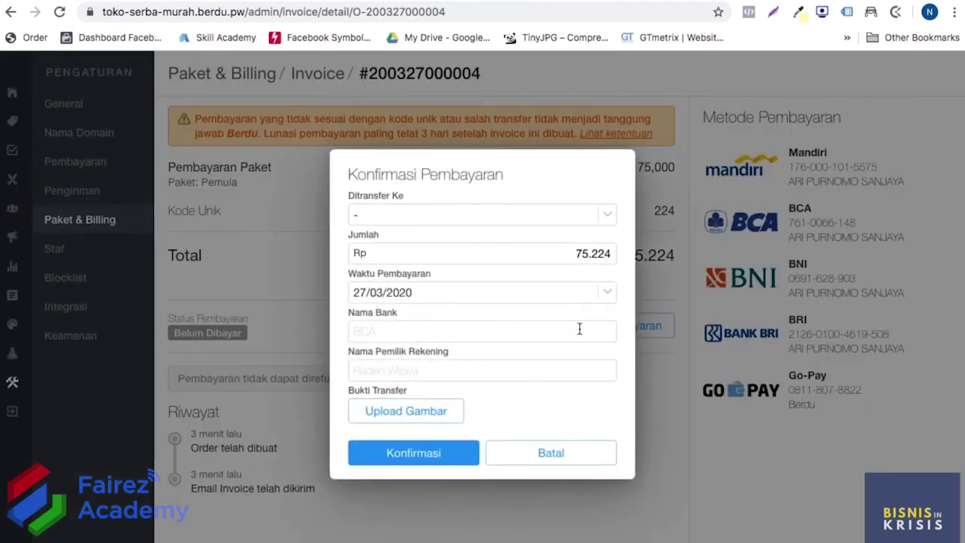
pyautogui.click(530, 217)
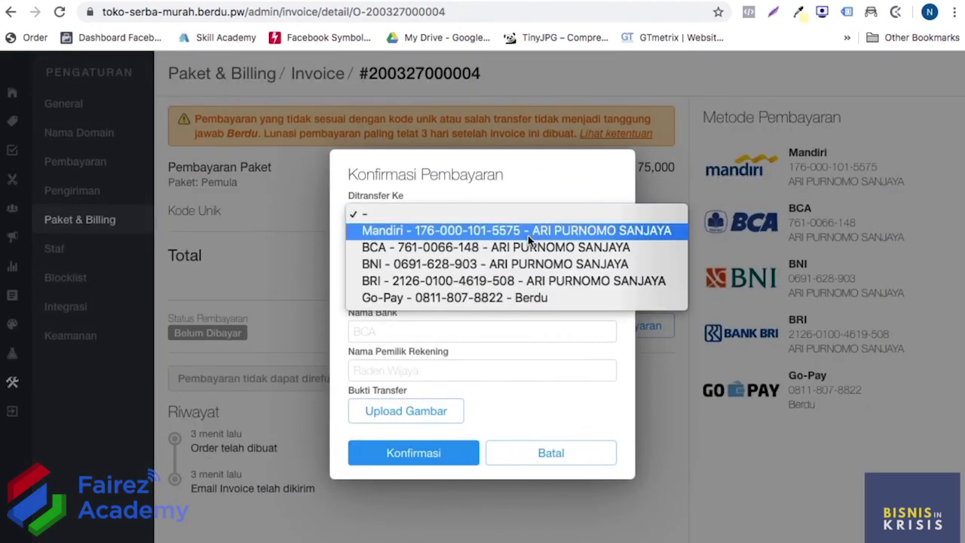
pyautogui.click(532, 192)
pyautogui.click(521, 214)
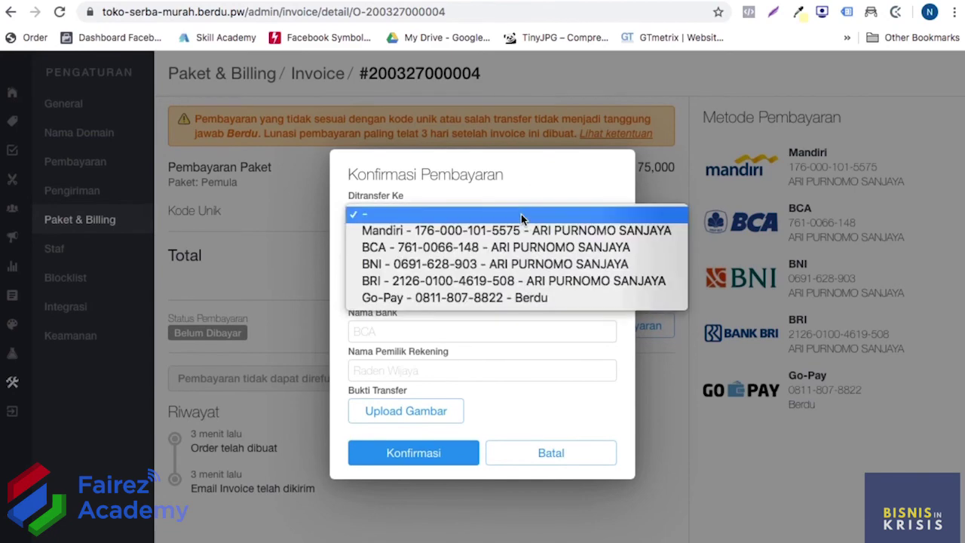
pyautogui.press('Escape')
pyautogui.click(487, 292)
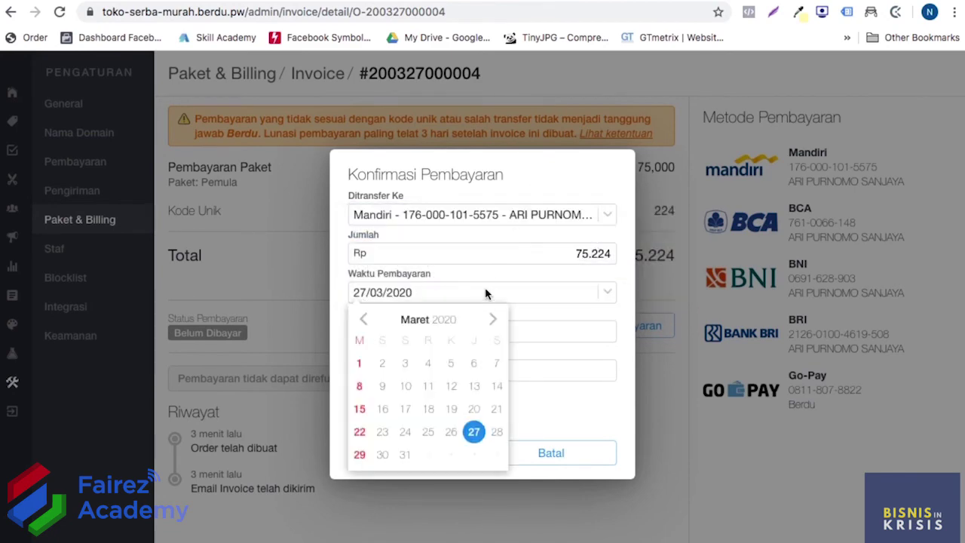
pyautogui.click(550, 323)
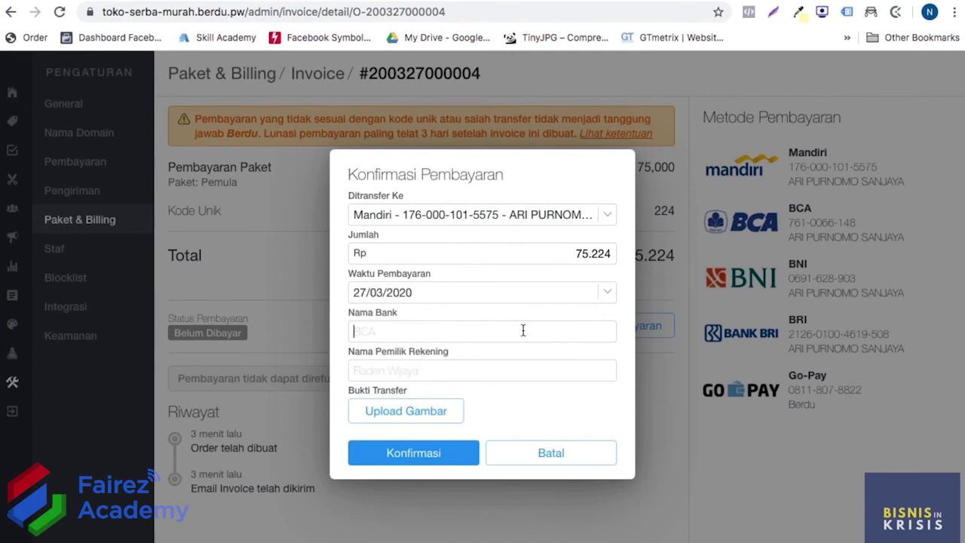
pyautogui.click(469, 367)
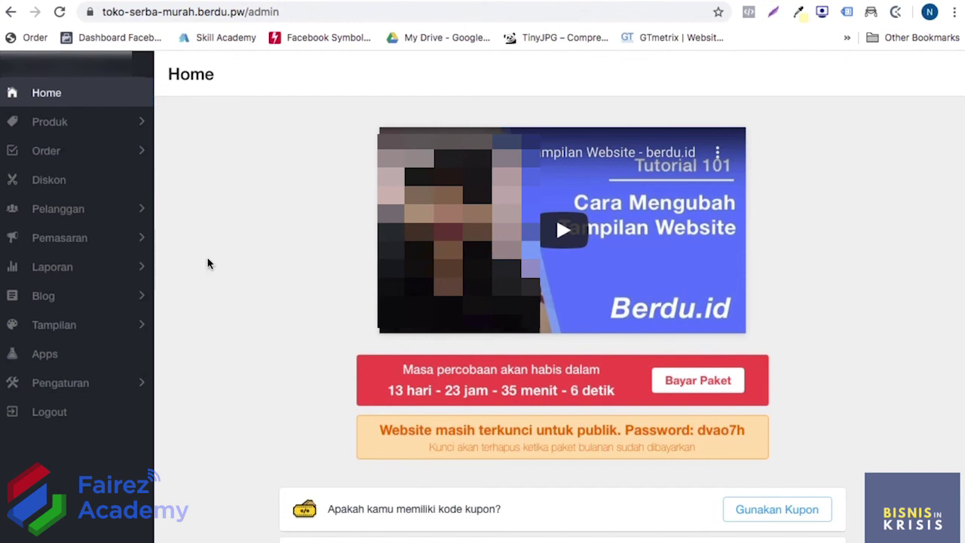
# Go to Pengaturan > Nama Domain > Beli Baru to search for a new domain
pyautogui.click(87, 388)
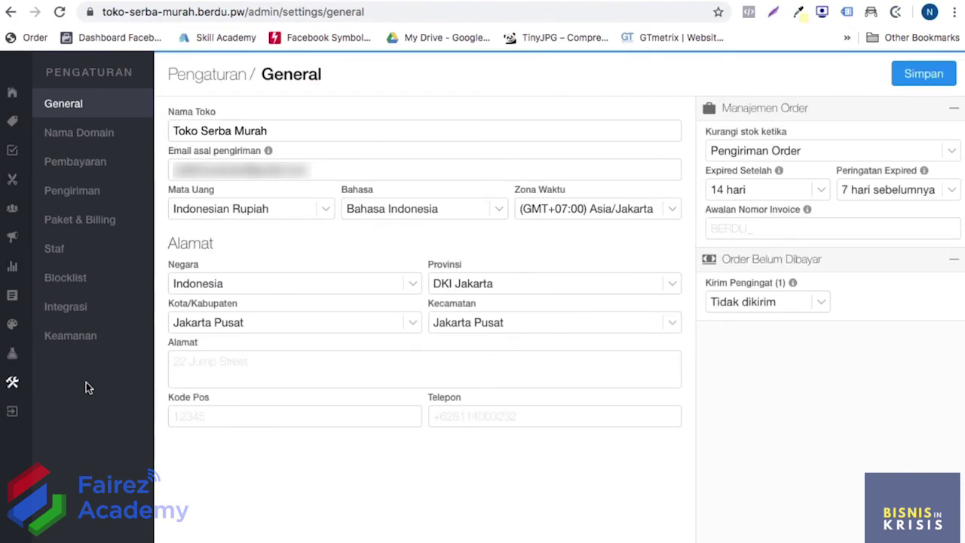
pyautogui.click(101, 141)
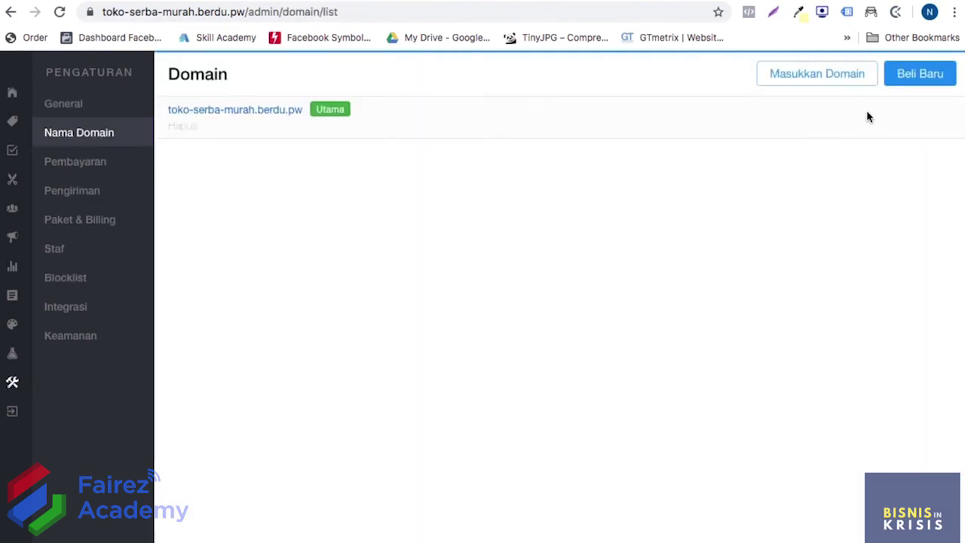
pyautogui.click(915, 86)
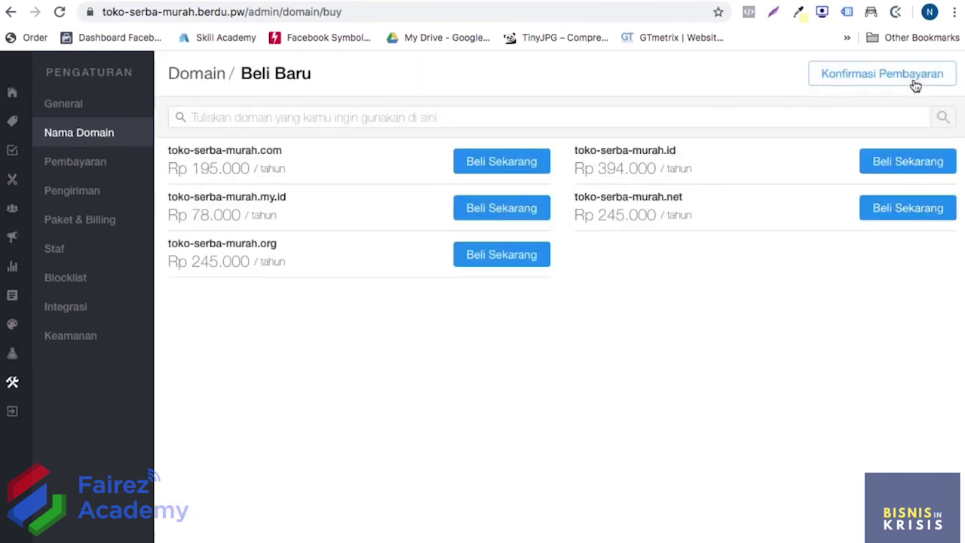
pyautogui.click(264, 116)
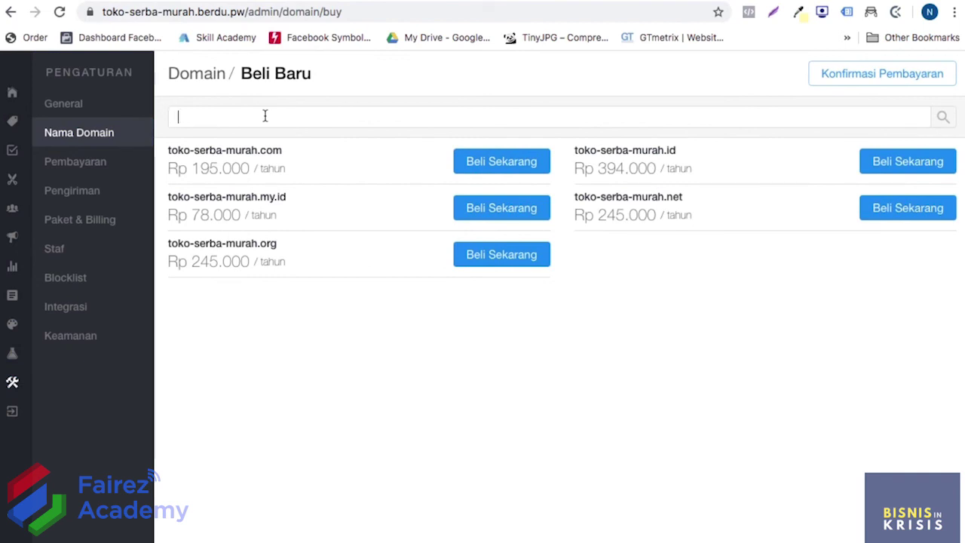
# Try serbamurah, tokoserbamurah and tokomurah, then settle on serbamurahbanget, which shows as available
pyautogui.write('serbamurah')
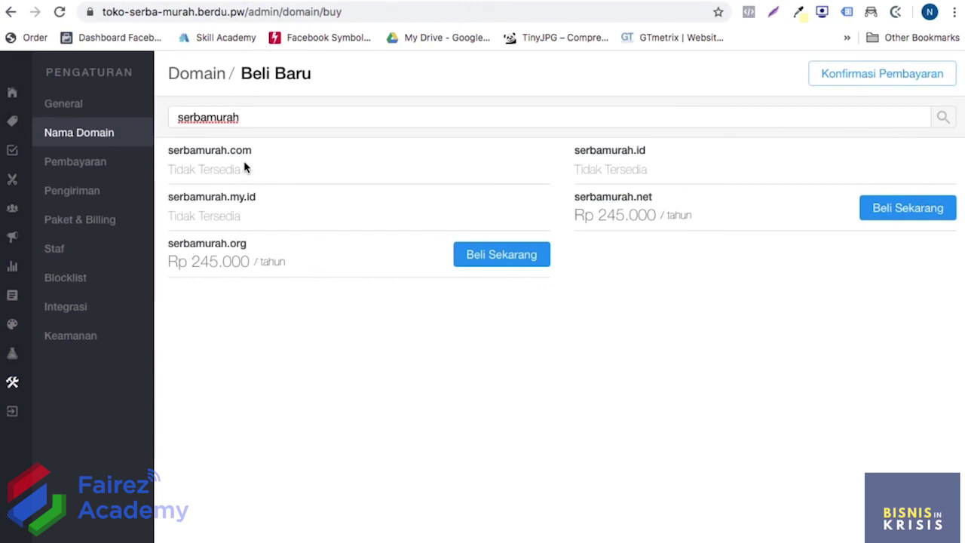
pyautogui.click(178, 117)
pyautogui.write('toko')
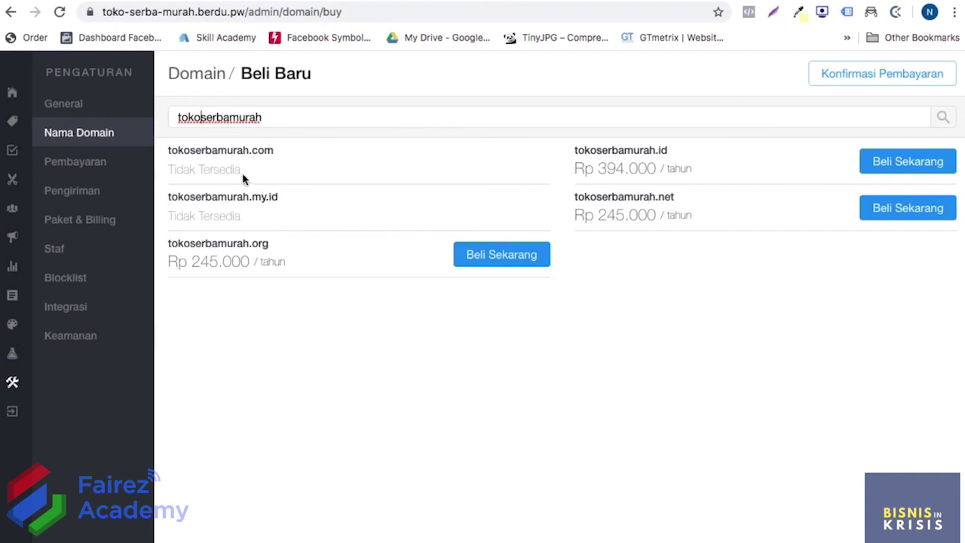
pyautogui.doubleClick(179, 120)
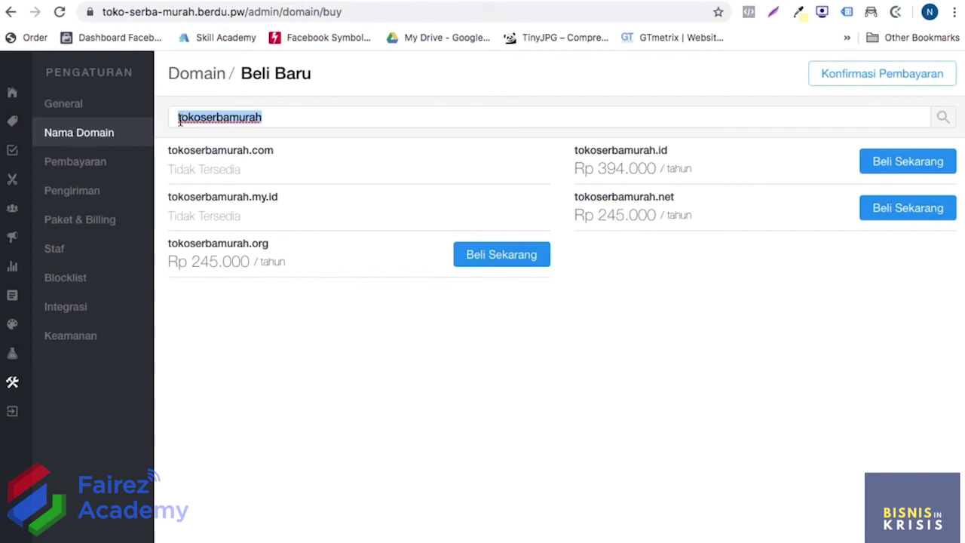
pyautogui.write('tokomurah')
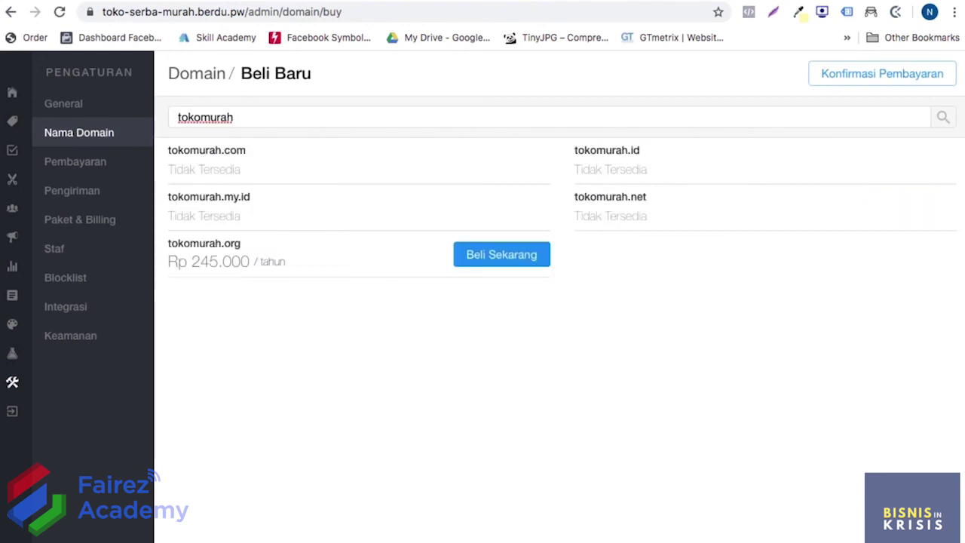
pyautogui.hotkey('ctrl', 'a')
pyautogui.press('BackSpace')
pyautogui.write('serba')
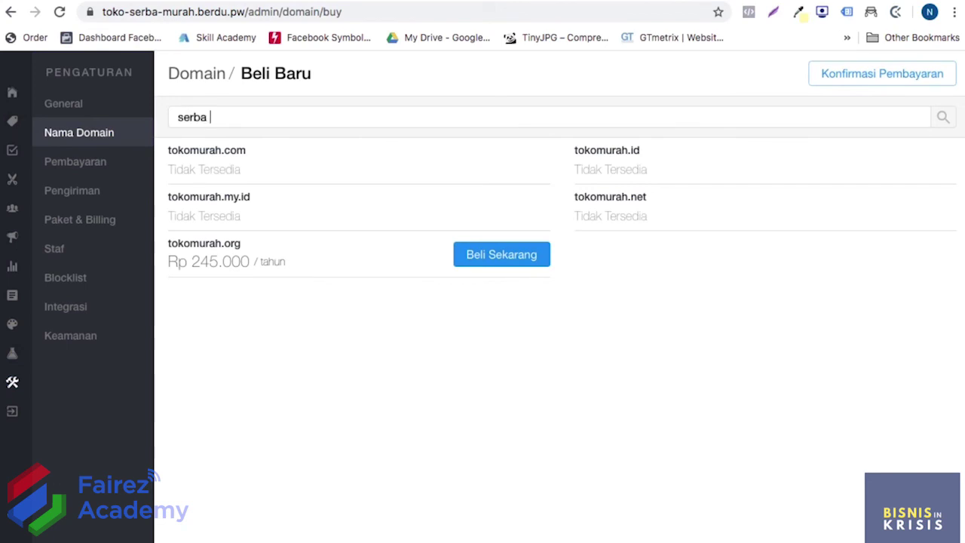
pyautogui.write('murahbanget')
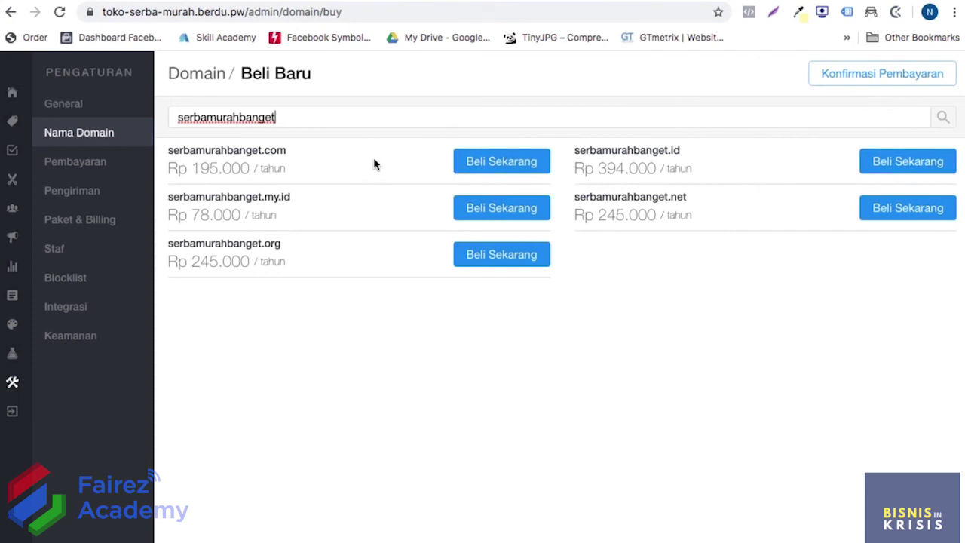
# Order serbamurahbanget.com for 1 Tahun, creating the Rp 195.164 invoice, and return Home
pyautogui.click(468, 165)
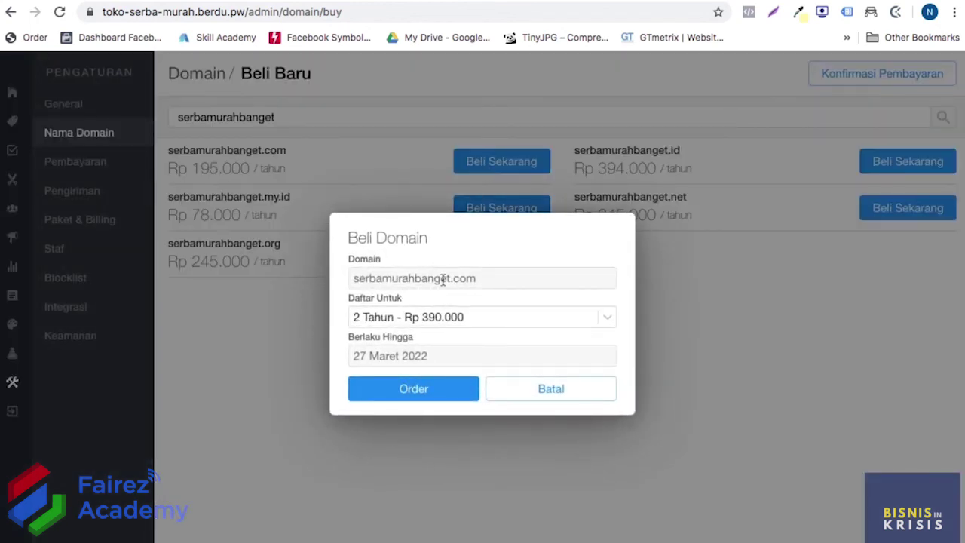
pyautogui.click(444, 318)
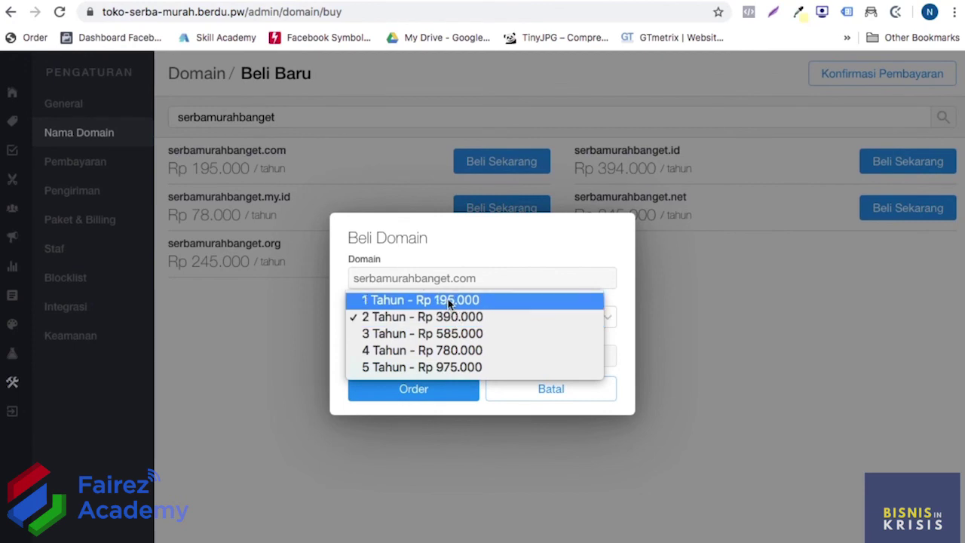
pyautogui.click(448, 299)
pyautogui.click(427, 390)
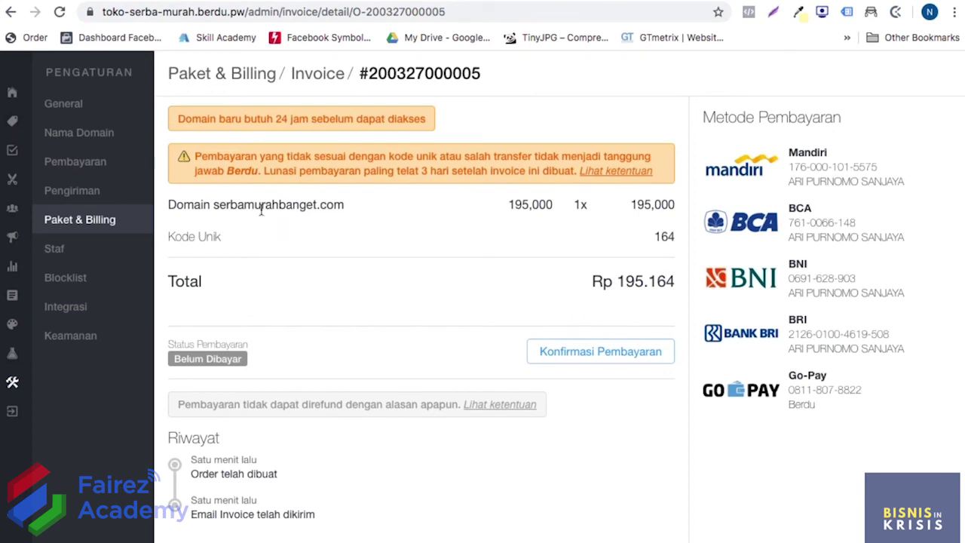
pyautogui.click(12, 93)
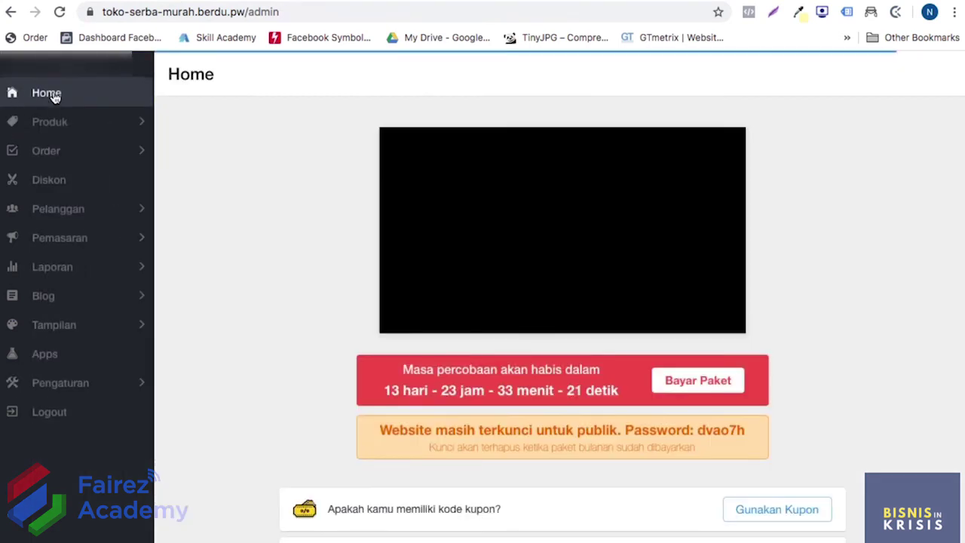